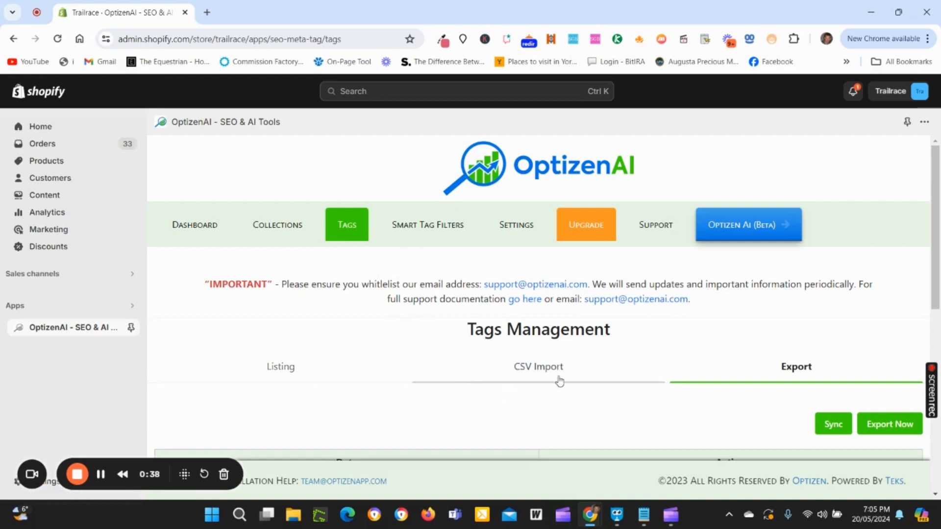
# Run a sync of the store's tags from the tag export page and approve it
pyautogui.scroll(-3, 818, 369)
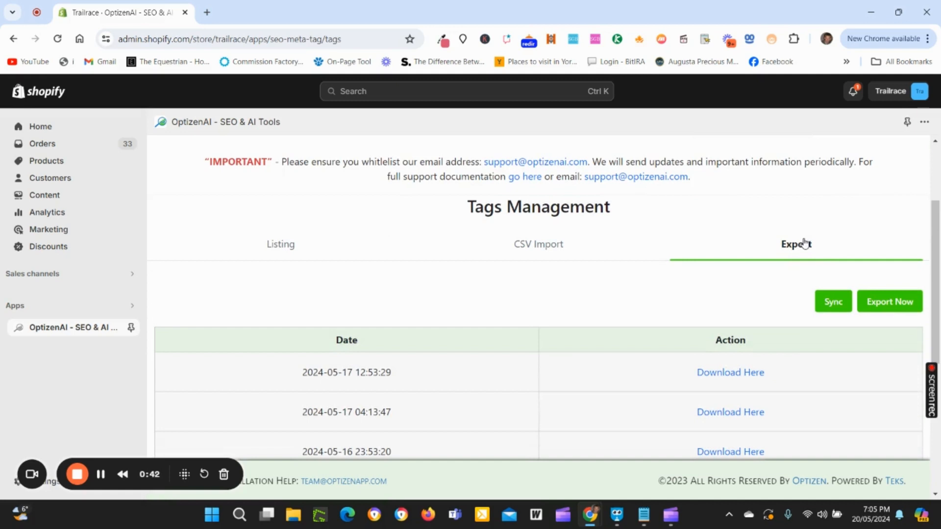
pyautogui.scroll(-3, 677, 332)
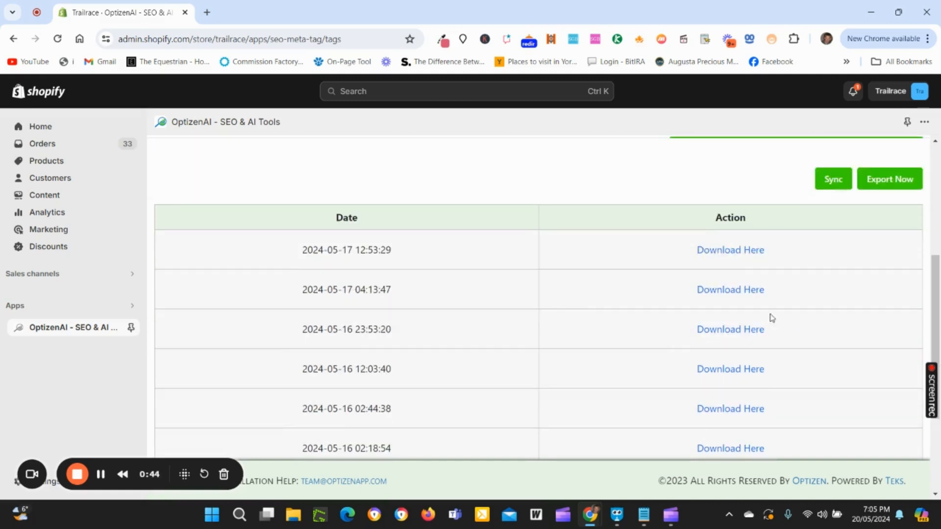
pyautogui.scroll(4, 650, 360)
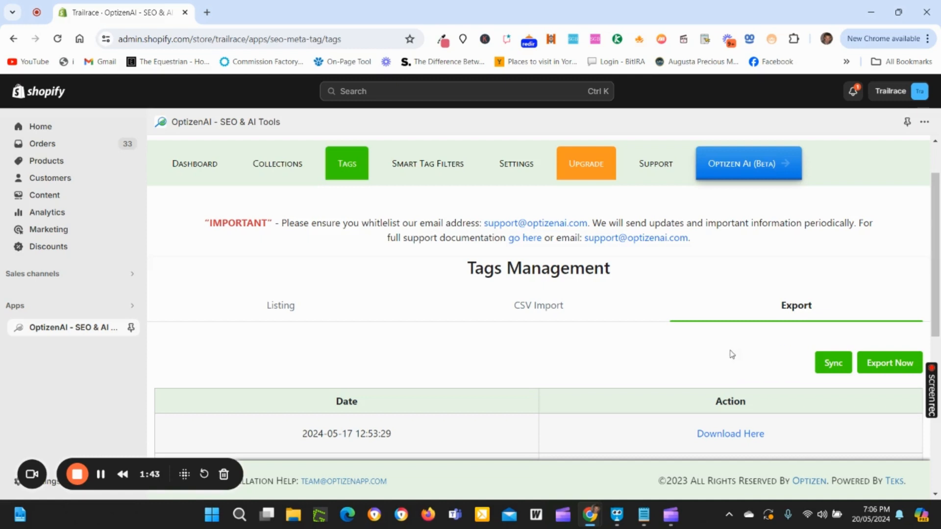
pyautogui.click(832, 366)
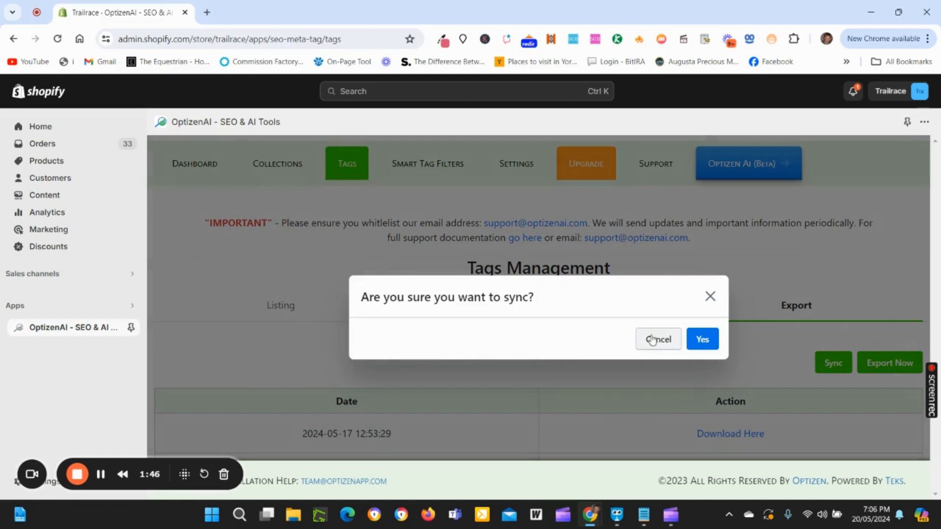
pyautogui.click(706, 340)
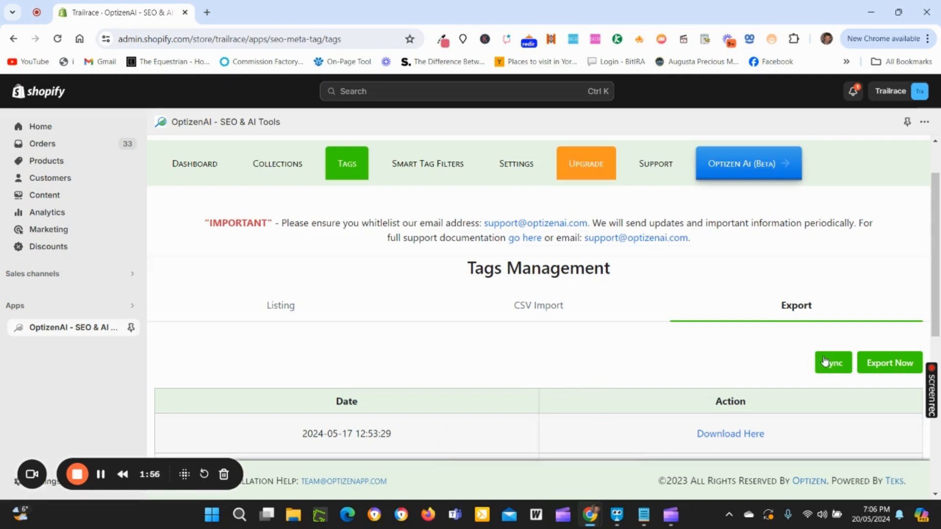
# Start a new export of the tag data
pyautogui.scroll(-1, 794, 351)
pyautogui.scroll(1, 766, 336)
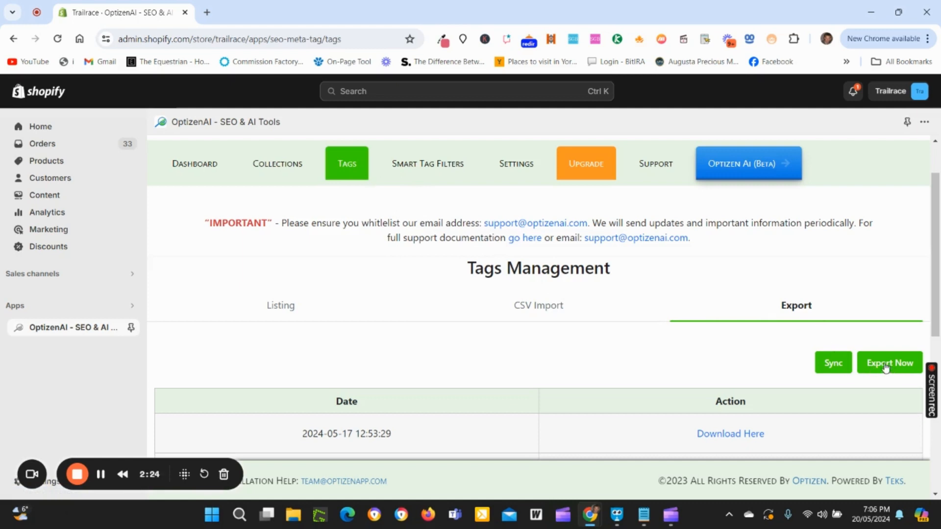
pyautogui.scroll(-1, 886, 368)
pyautogui.click(882, 302)
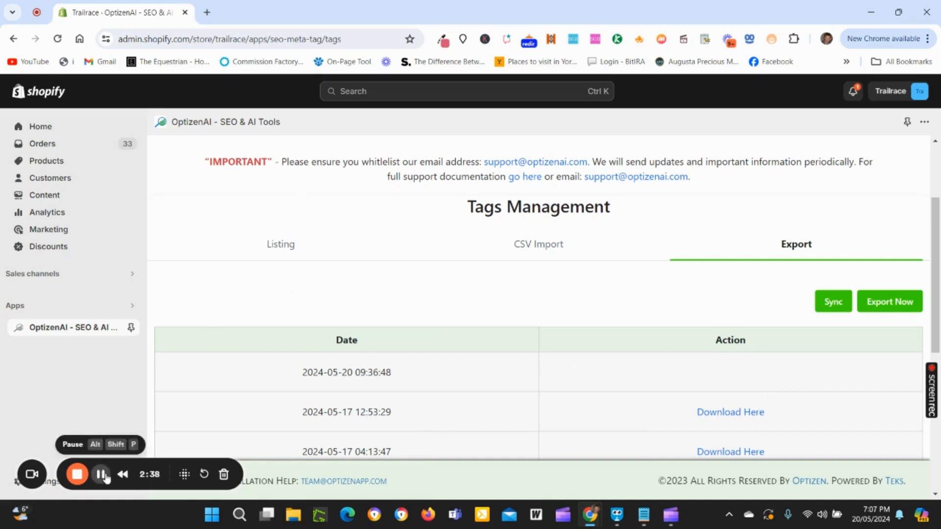
pyautogui.scroll(-1, 581, 272)
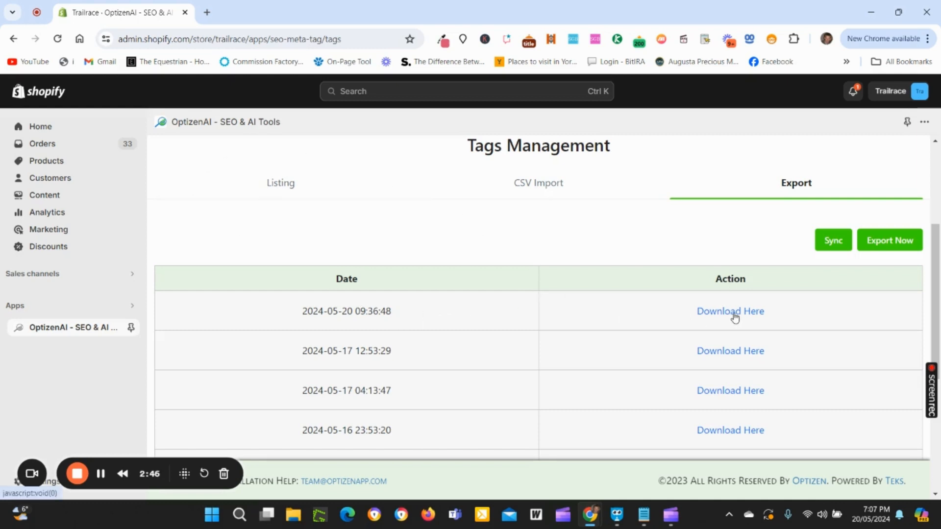
pyautogui.scroll(2, 731, 382)
pyautogui.scroll(-2, 728, 392)
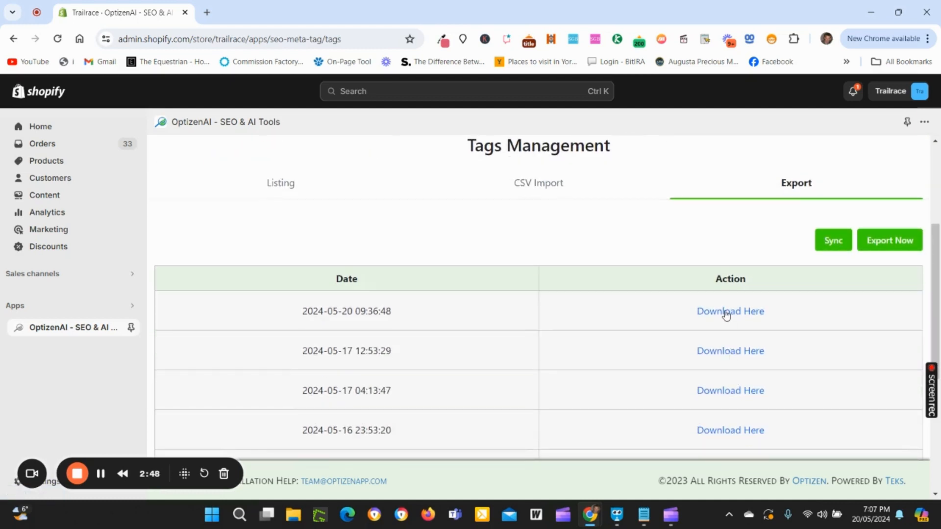
pyautogui.click(726, 312)
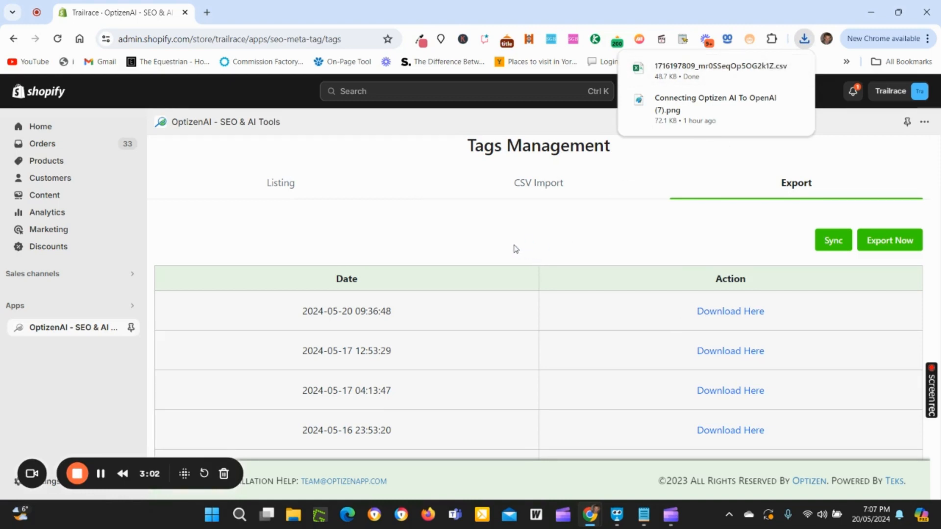
pyautogui.click(92, 481)
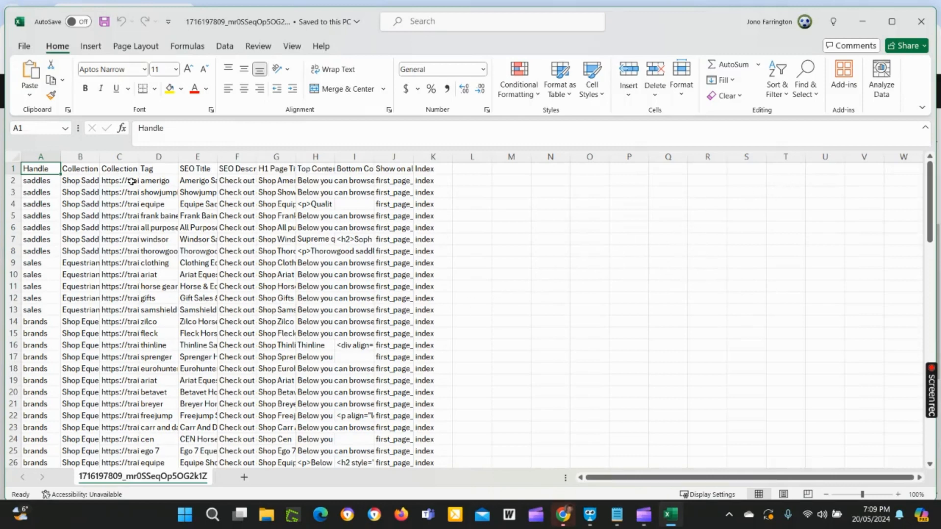
# In the exported CSV in Excel, widen the Handle, Collection Name and Collection Full URL columns to fit their contents
pyautogui.moveTo(60, 158); pyautogui.dragTo(290, 157)
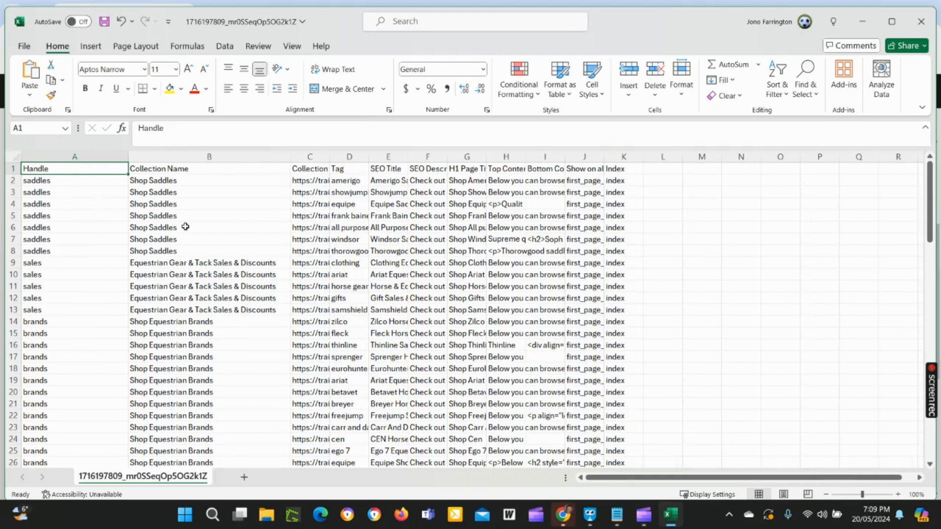
pyautogui.click(61, 185)
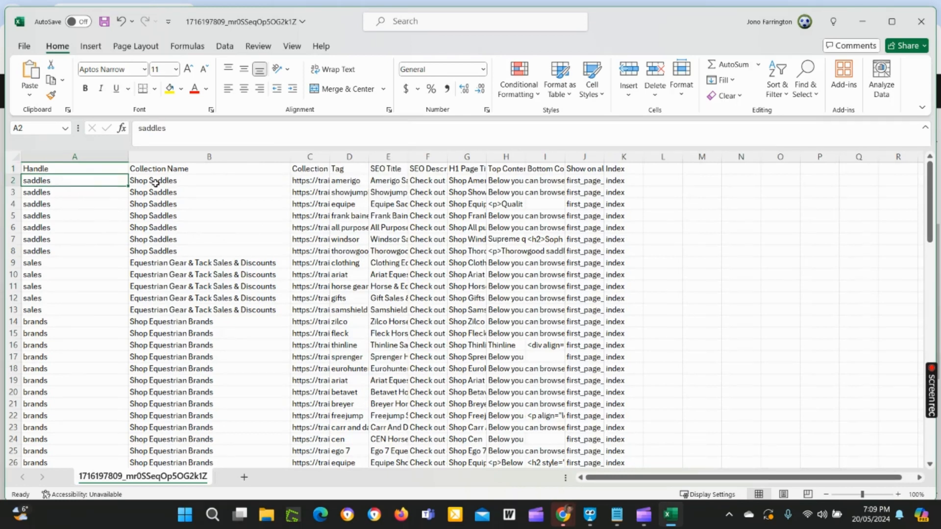
pyautogui.moveTo(334, 156); pyautogui.dragTo(510, 156)
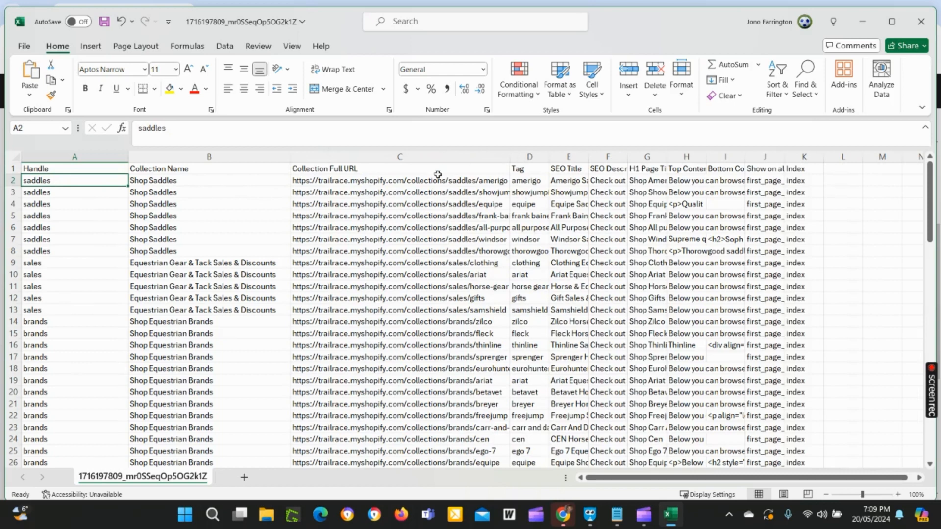
pyautogui.moveTo(514, 158); pyautogui.dragTo(550, 157)
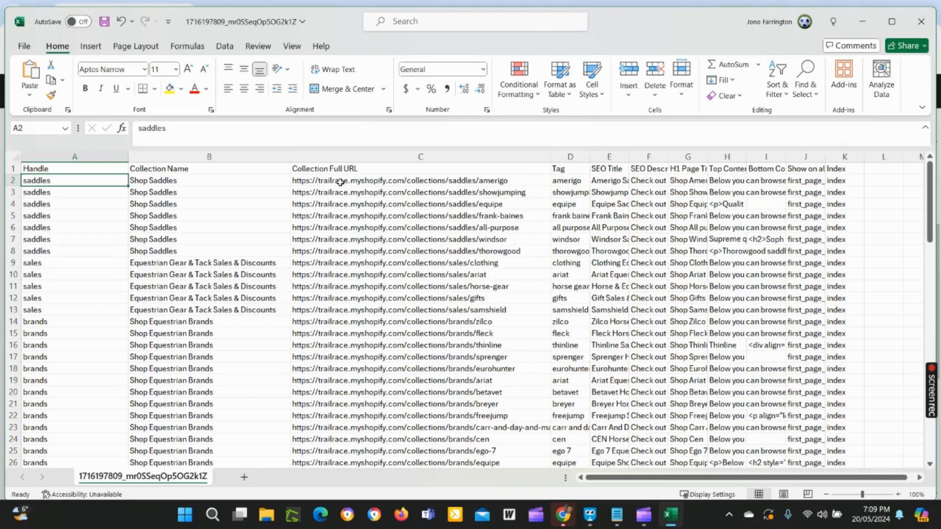
# Widen the SEO Title, H1 Page Title and Top Content columns so more of their text is readable
pyautogui.click(571, 185)
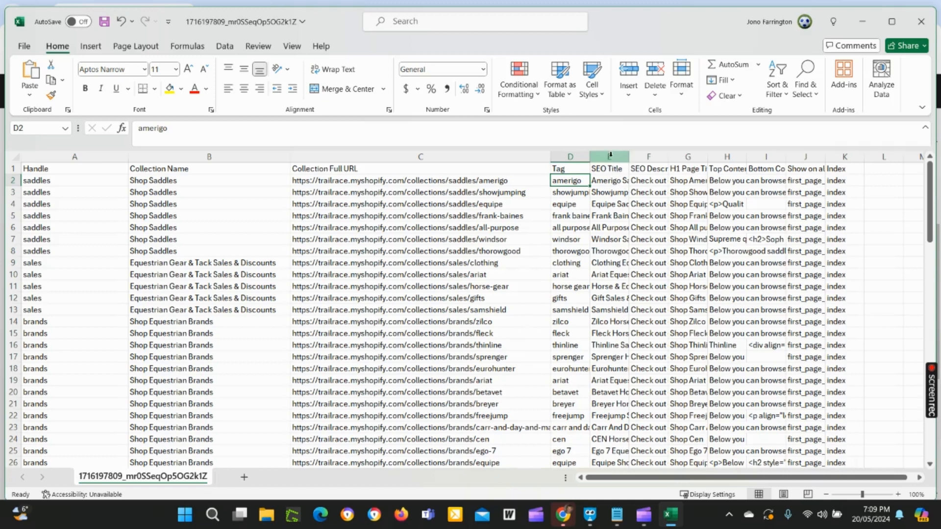
pyautogui.moveTo(628, 157); pyautogui.dragTo(688, 157)
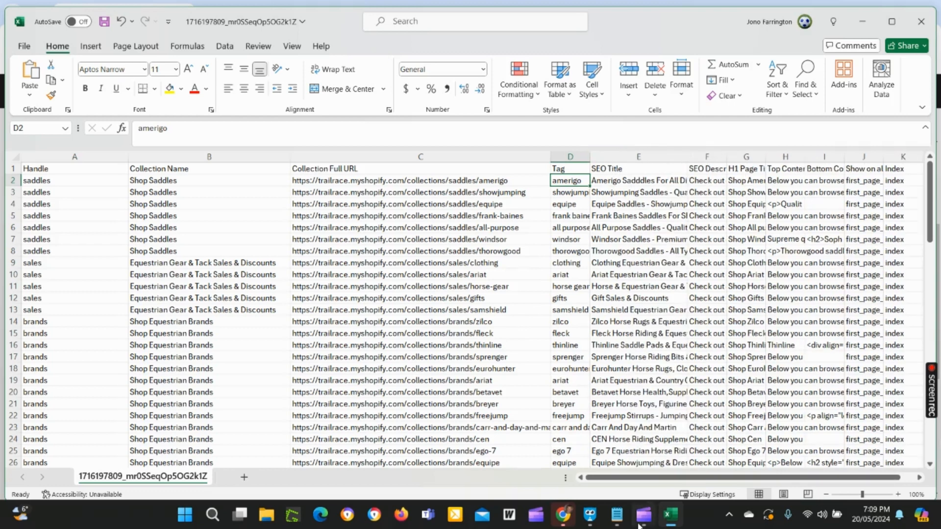
pyautogui.moveTo(644, 514)
pyautogui.hscroll(1, 677, 157)
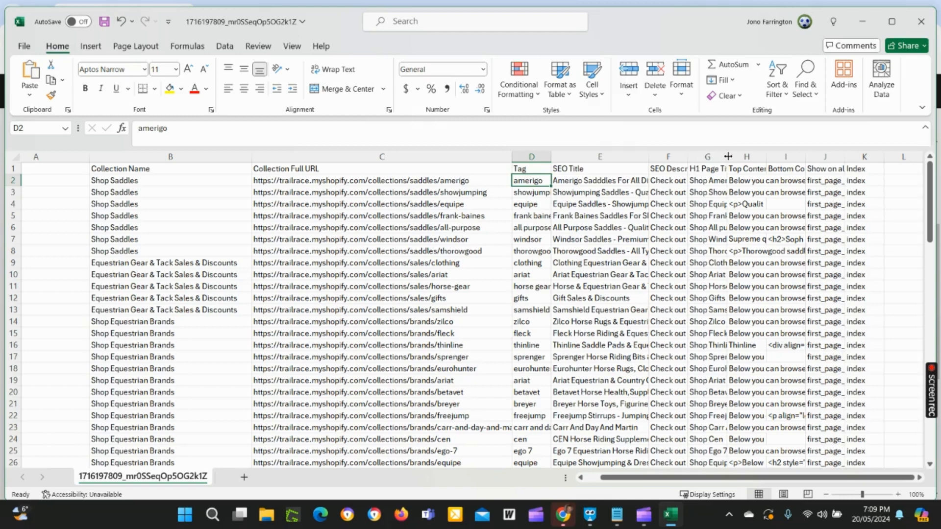
pyautogui.moveTo(728, 157); pyautogui.dragTo(776, 156)
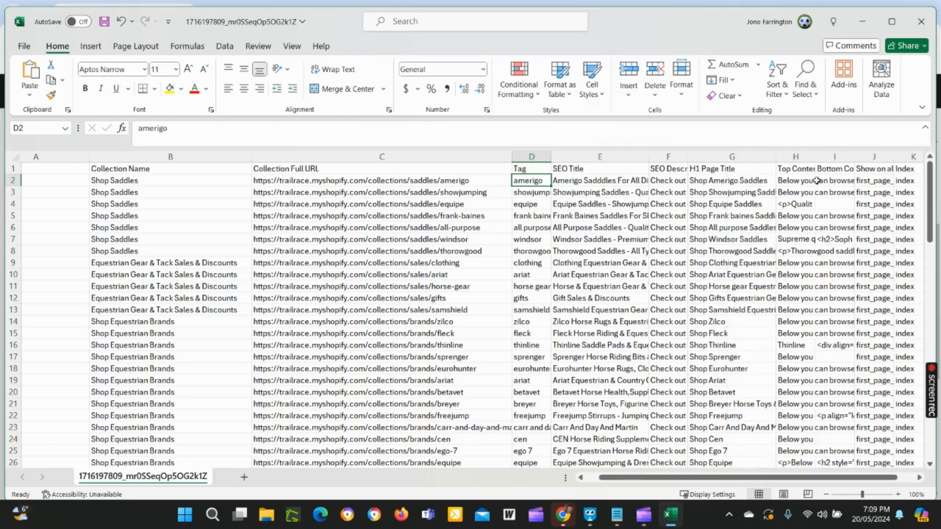
pyautogui.moveTo(826, 159); pyautogui.dragTo(838, 158)
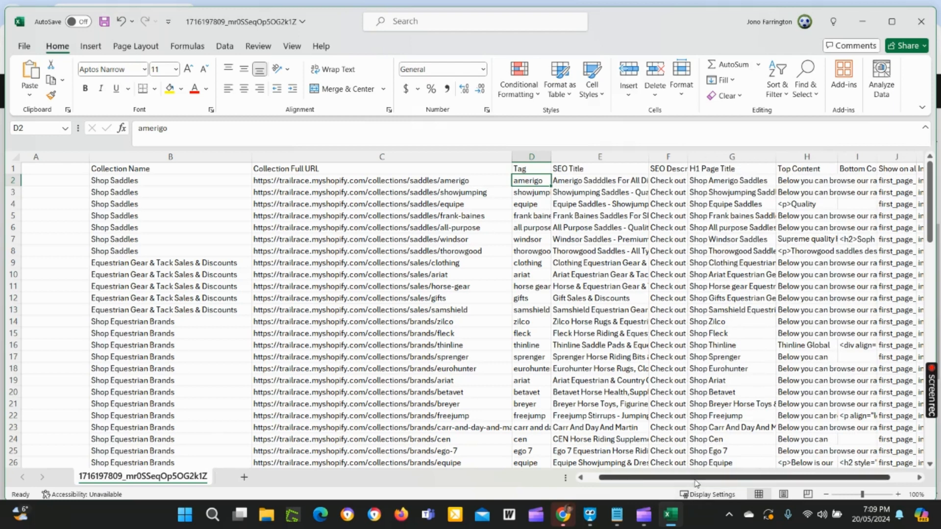
pyautogui.moveTo(696, 483); pyautogui.dragTo(720, 483)
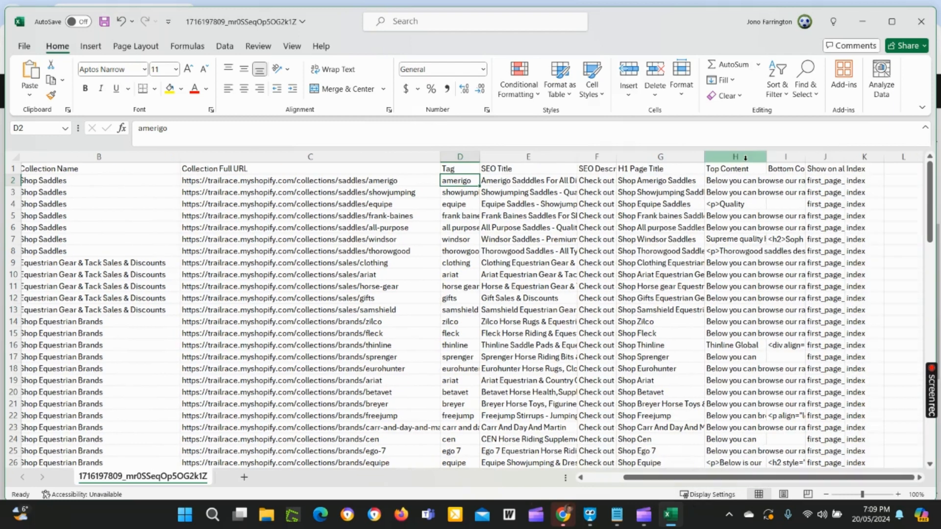
# Examine the HTML in the equipe row's Top Content and the windsor row's Bottom Content
pyautogui.click(787, 157)
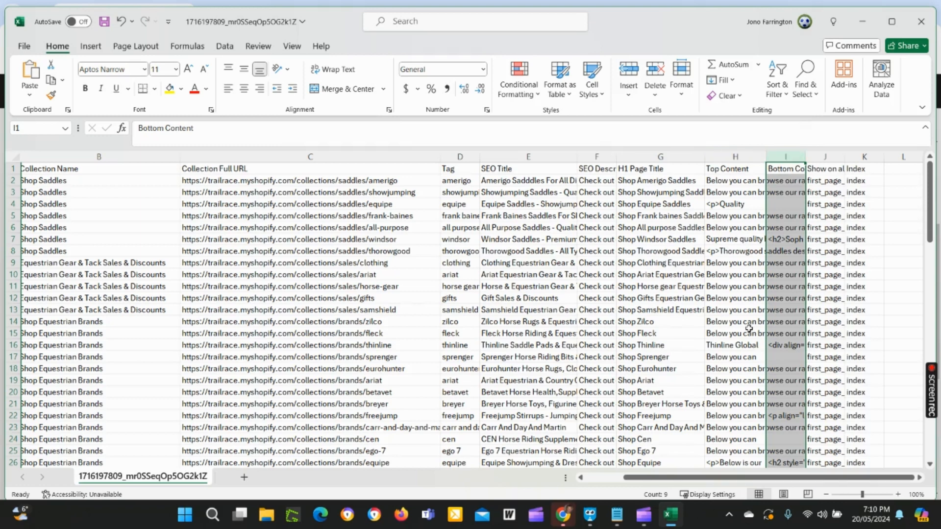
pyautogui.click(719, 204)
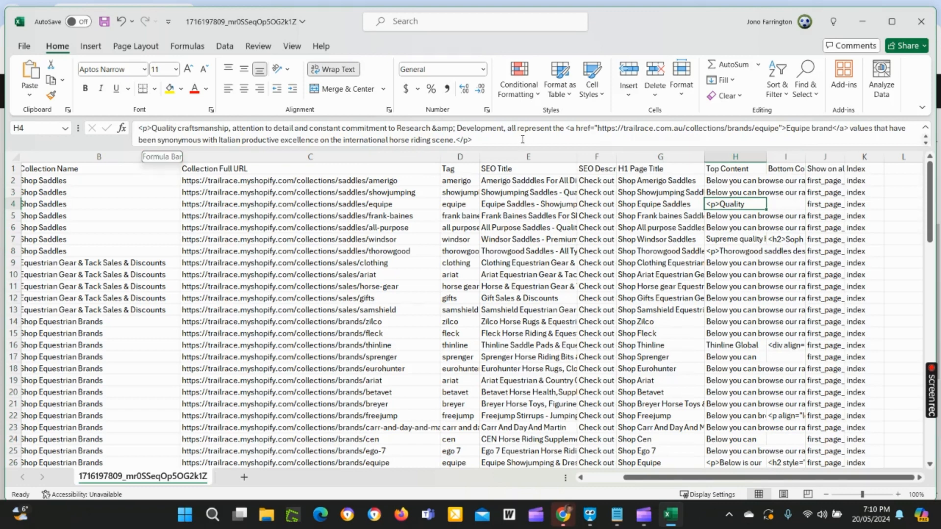
pyautogui.click(788, 238)
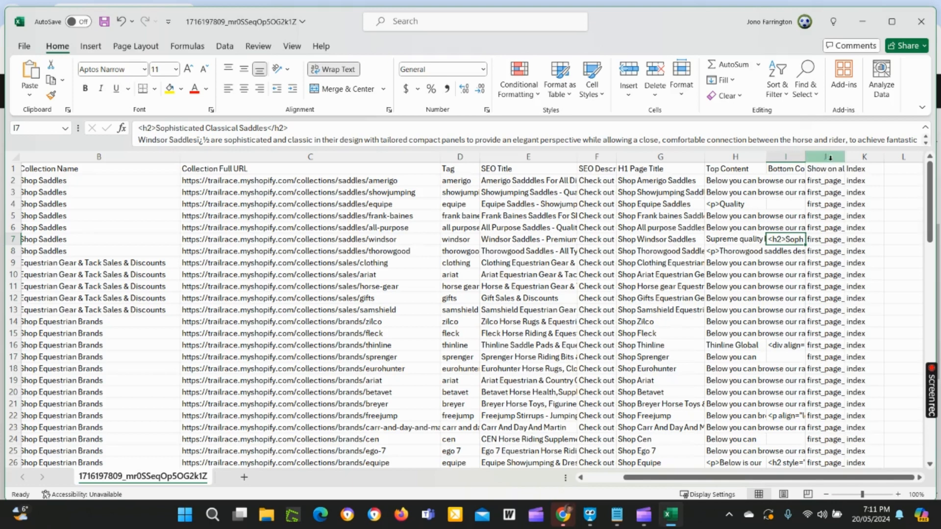
# Widen the Show on all pages column to fit its values and select the first Index value in K2
pyautogui.moveTo(845, 156); pyautogui.dragTo(881, 156)
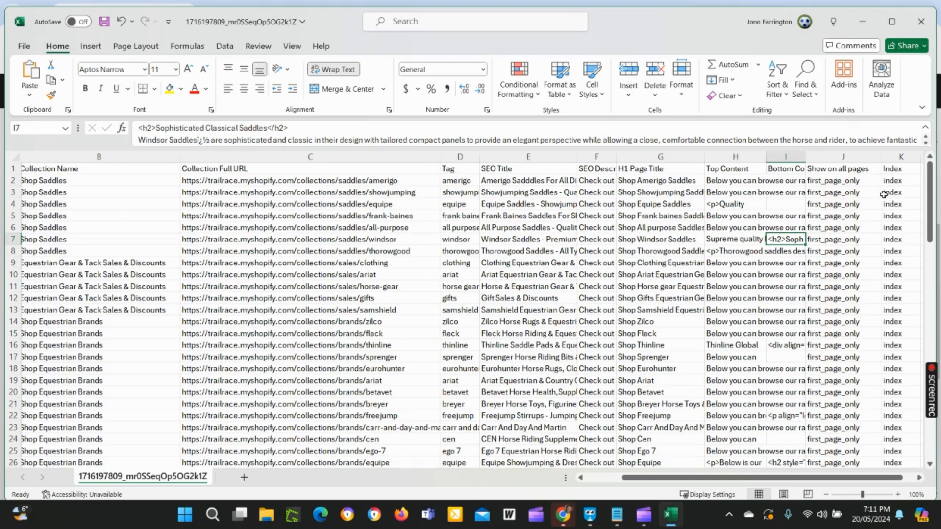
pyautogui.click(894, 181)
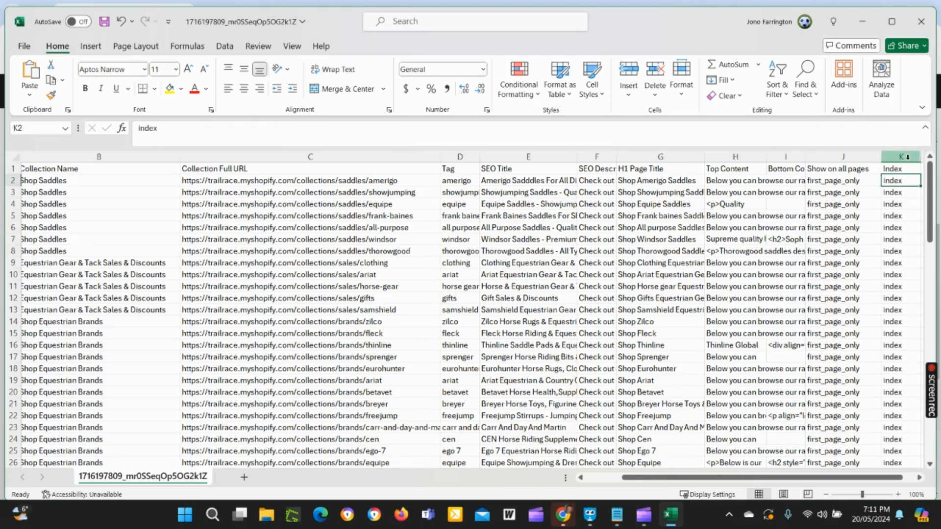
# Try noindex as the Index value of the zilco row in K14, and set it back to index
pyautogui.click(902, 326)
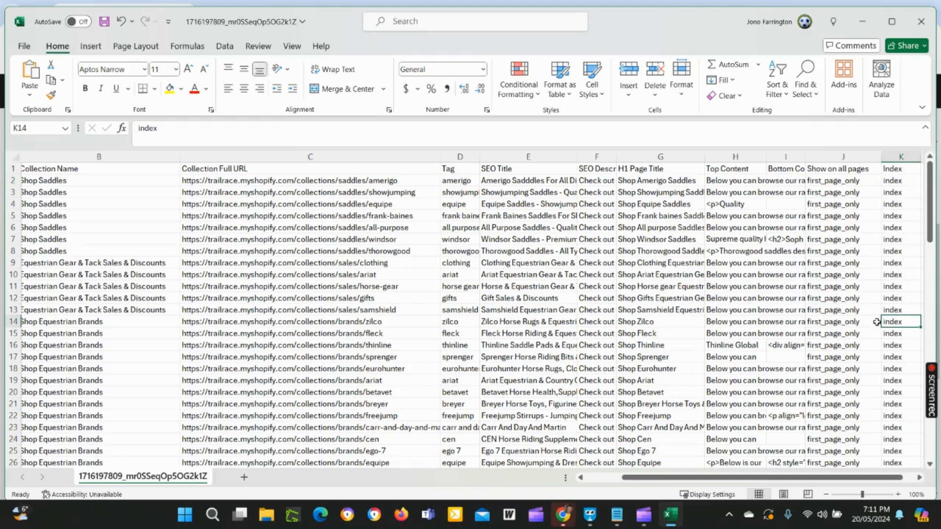
pyautogui.write('noindex')
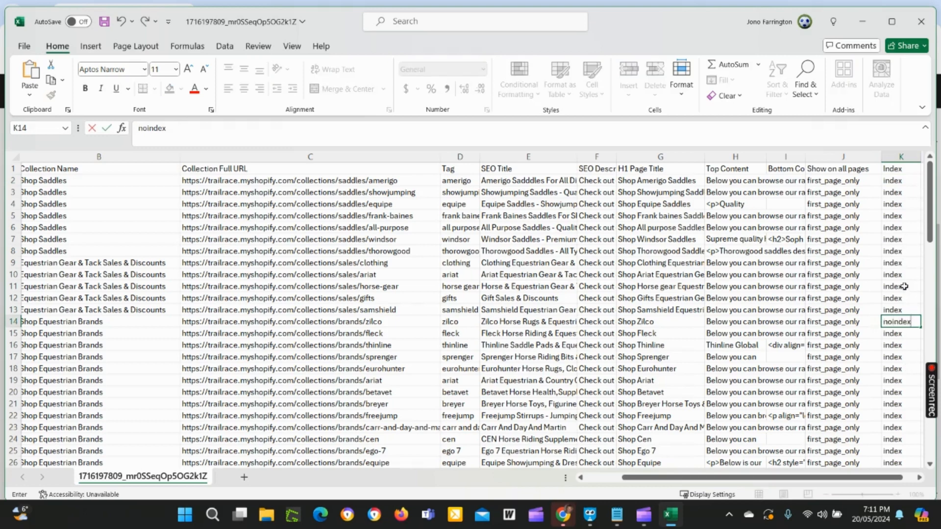
pyautogui.click(898, 273)
pyautogui.click(895, 322)
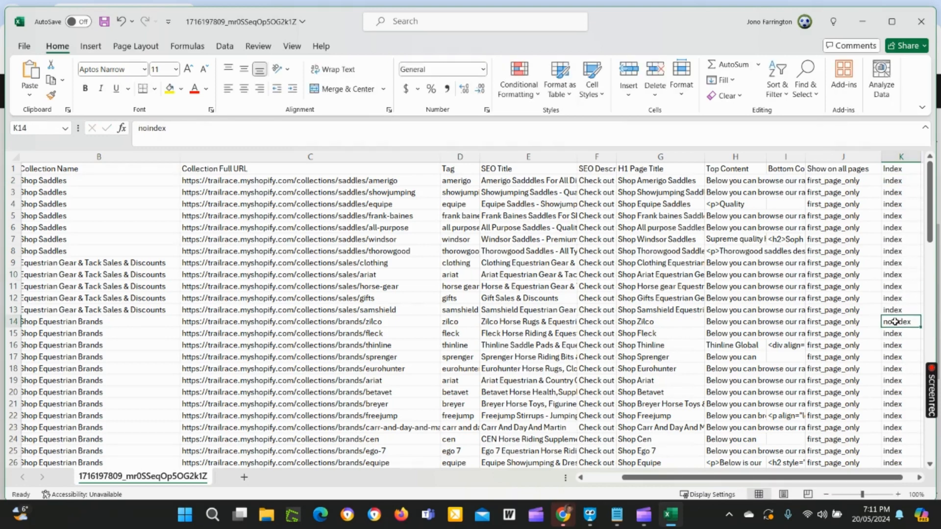
pyautogui.write('index')
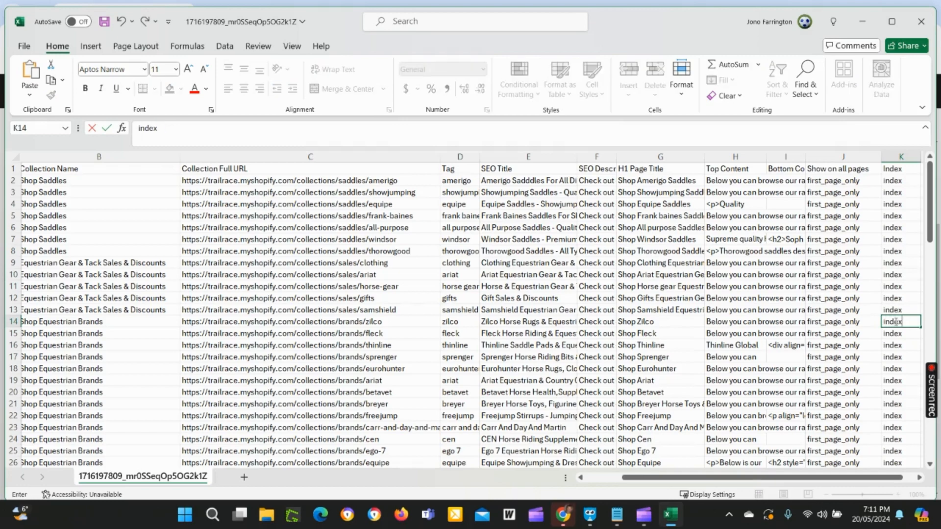
pyautogui.click(831, 335)
# Review the tag rows down to the end of the sheet, and return to the header row
pyautogui.scroll(-11, 678, 378)
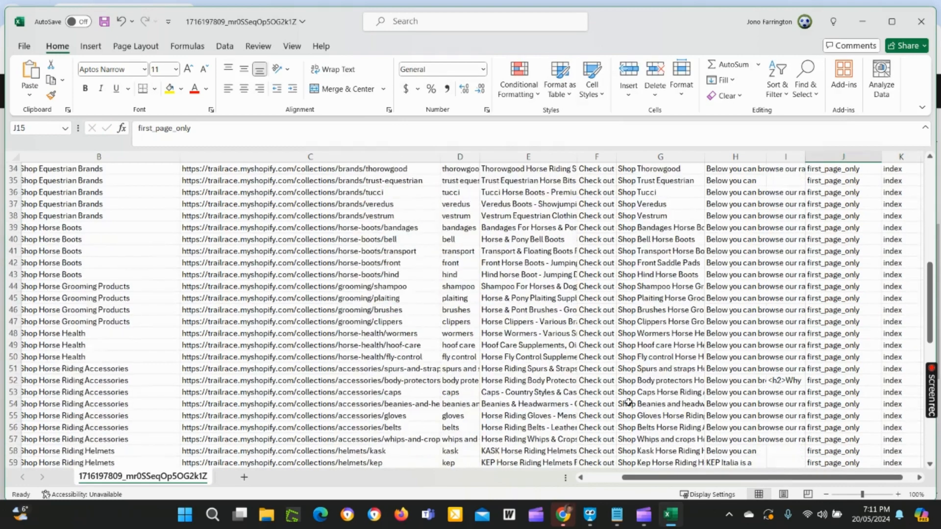
pyautogui.scroll(-16, 628, 402)
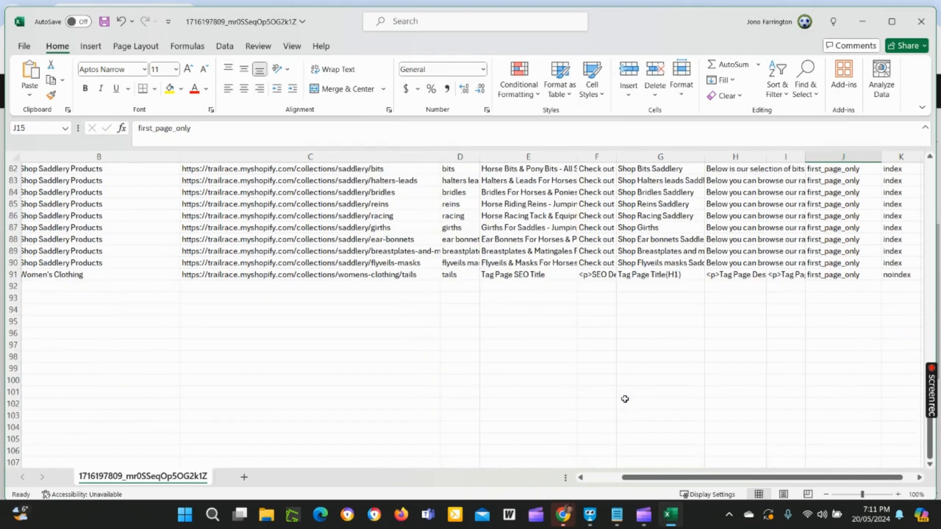
pyautogui.scroll(10, 625, 399)
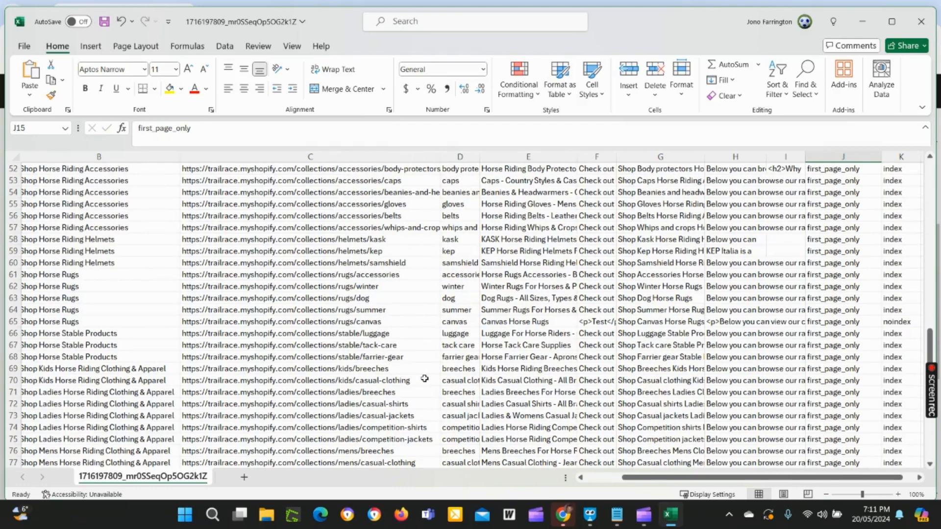
pyautogui.scroll(12, 424, 379)
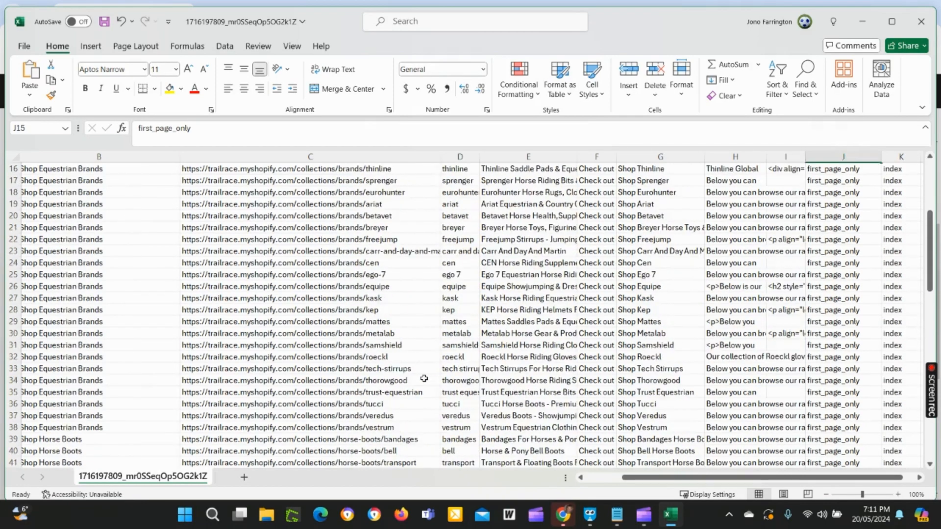
pyautogui.scroll(4, 424, 379)
pyautogui.scroll(1, 424, 379)
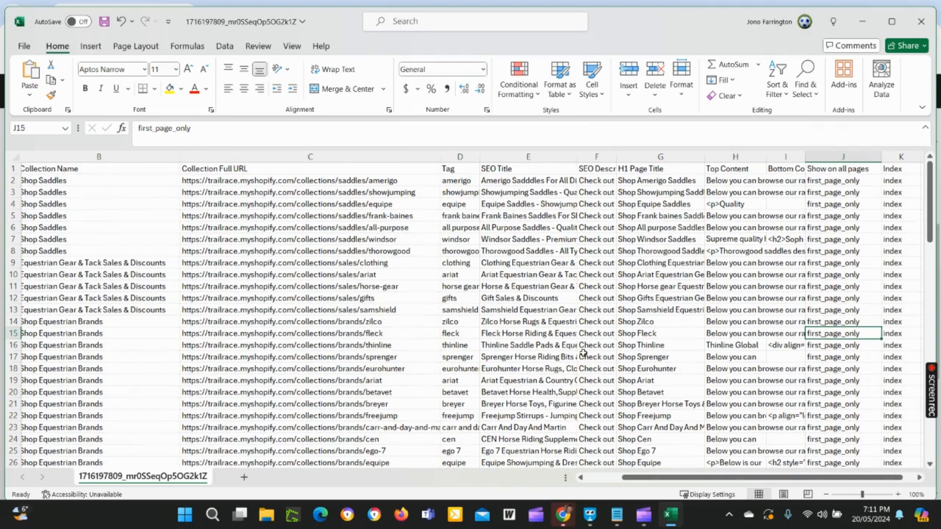
# Examine the collection URLs, tags, SEO content and Index values across all rows, from Shop Saddles through the Women's Clothing tails row
pyautogui.scroll(-10, 583, 353)
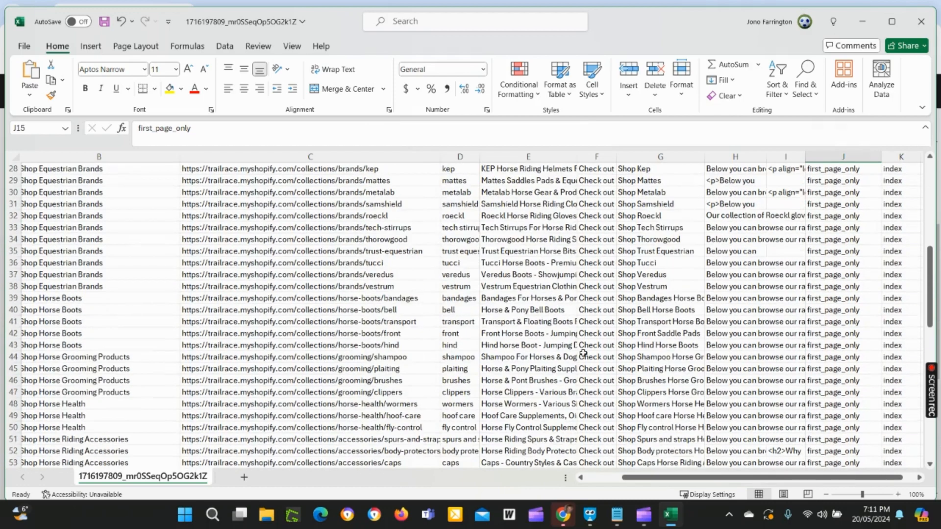
pyautogui.scroll(-1, 584, 352)
pyautogui.scroll(2, 583, 353)
pyautogui.scroll(-2, 576, 378)
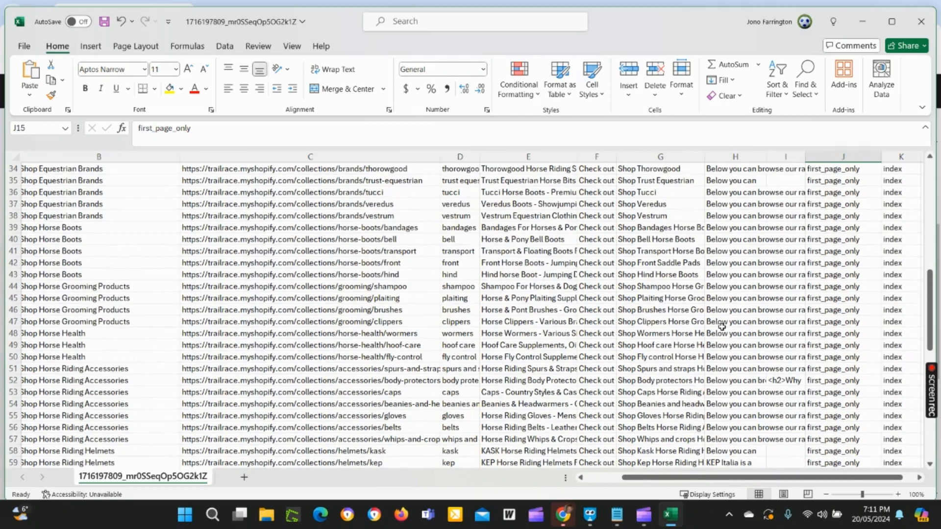
pyautogui.scroll(-2, 383, 390)
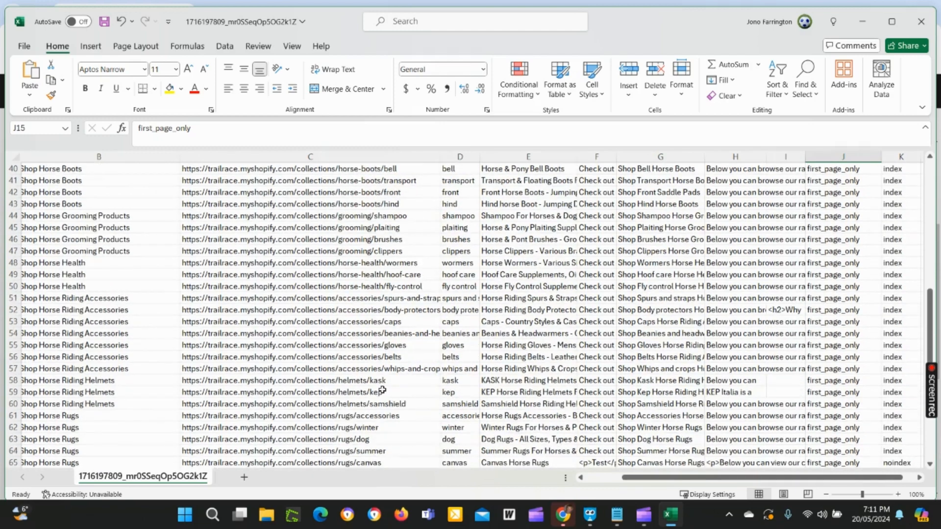
pyautogui.scroll(-4, 382, 390)
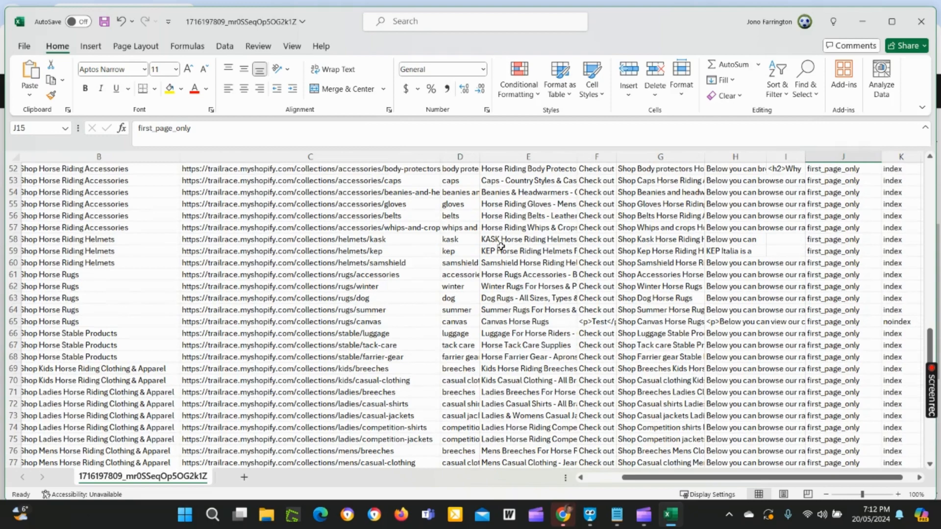
pyautogui.scroll(17, 393, 344)
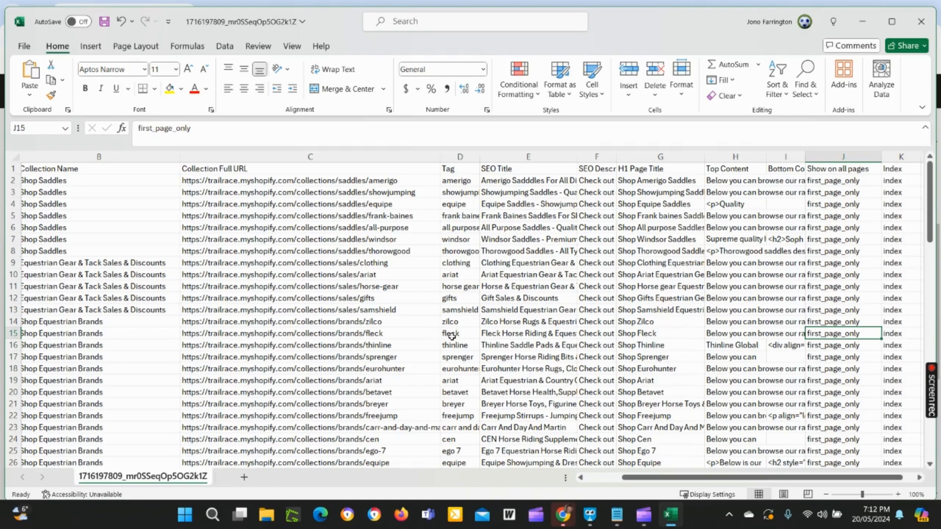
pyautogui.scroll(-11, 459, 338)
pyautogui.scroll(-13, 472, 343)
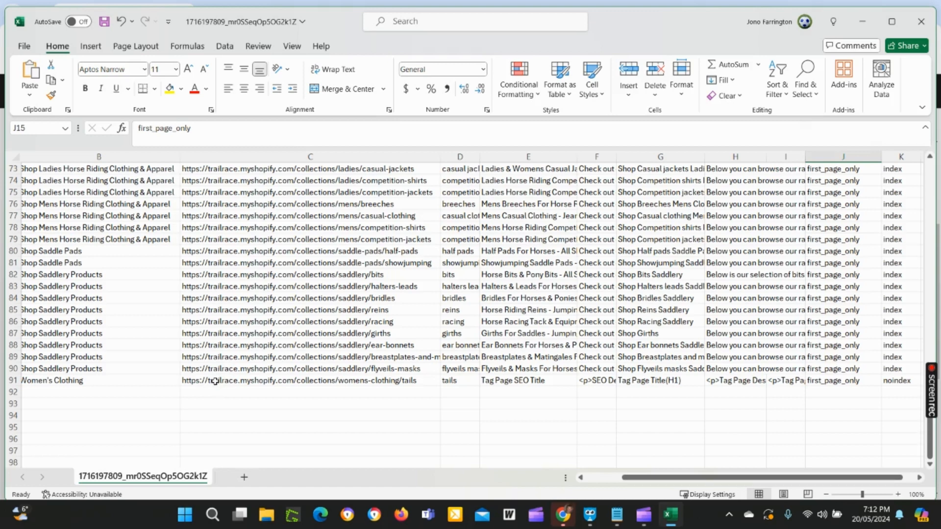
pyautogui.scroll(10, 212, 384)
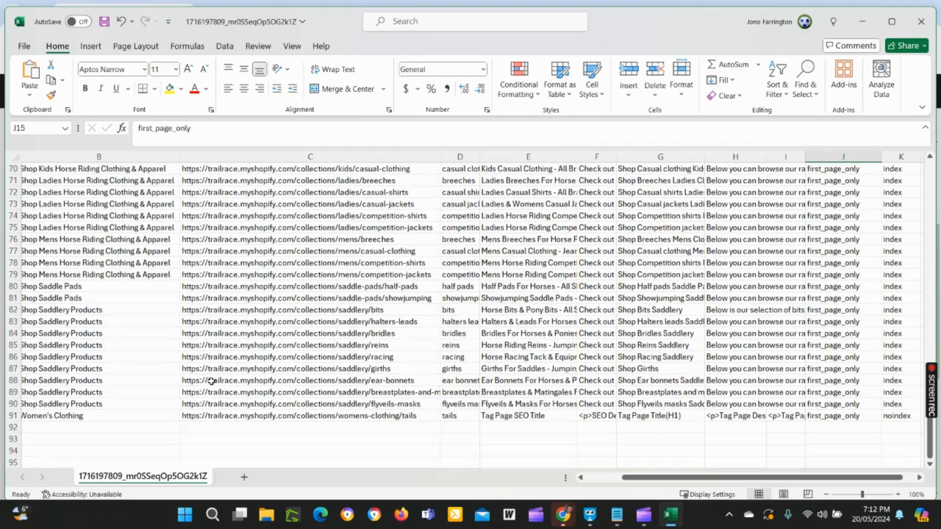
pyautogui.scroll(14, 215, 392)
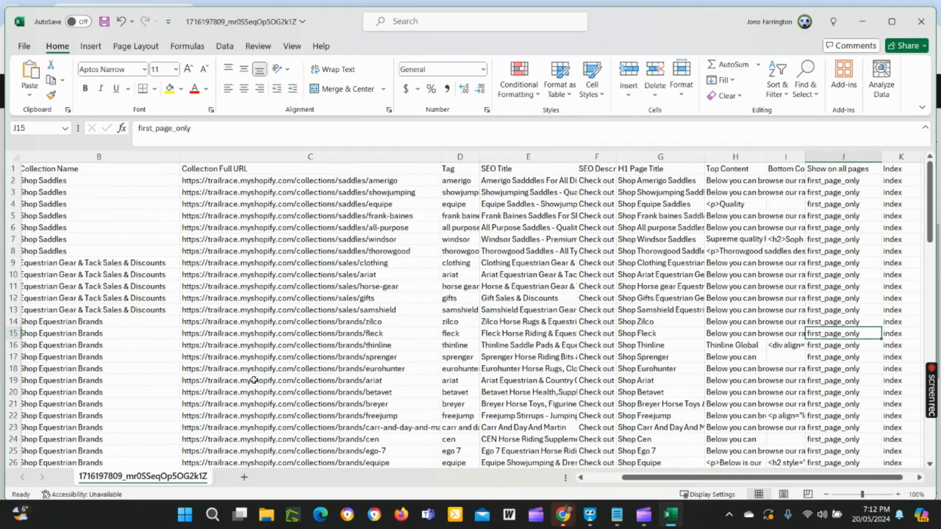
pyautogui.scroll(-17, 260, 368)
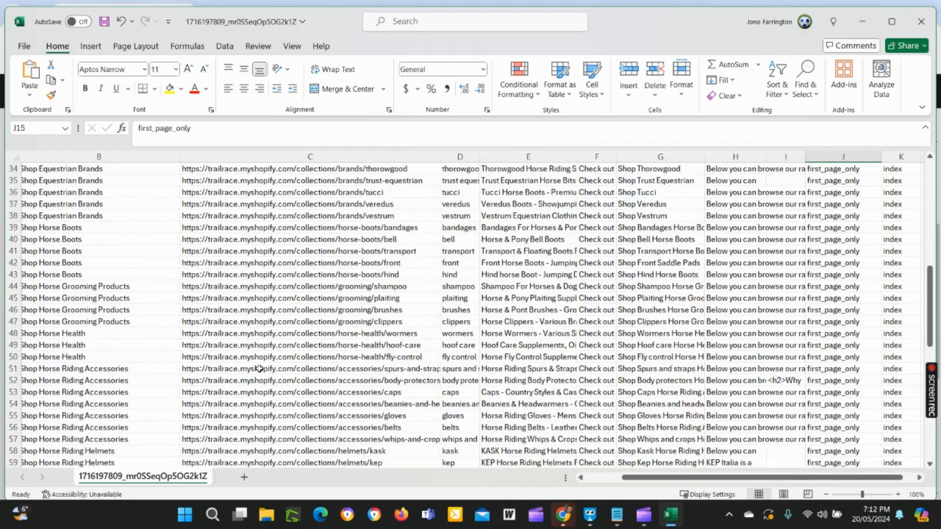
pyautogui.scroll(-8, 260, 368)
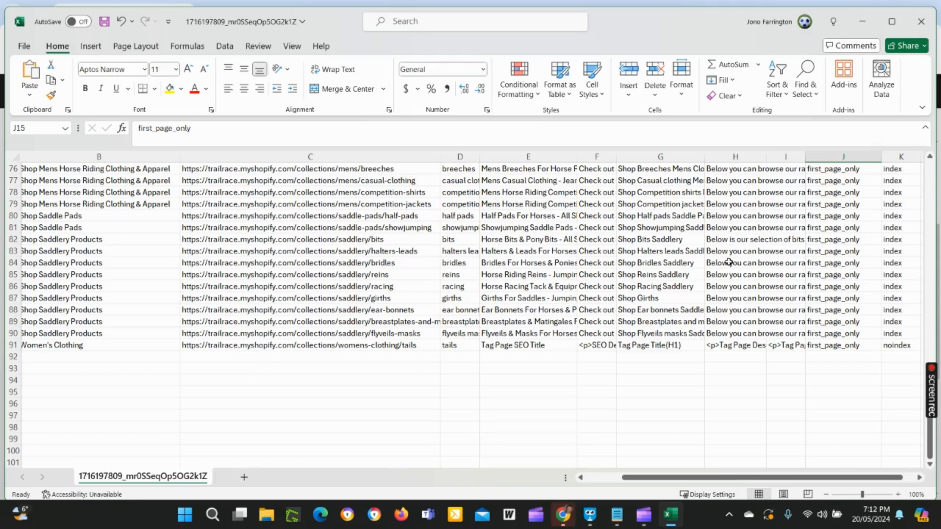
# Minimize the spreadsheet and switch to the OptizenAI Tags Management export page in Shopify admin in Chrome
pyautogui.click(862, 24)
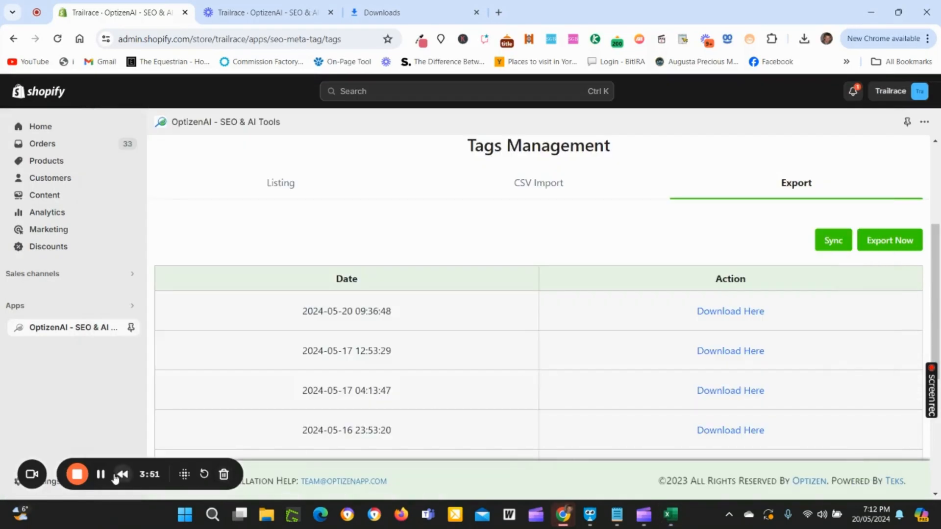